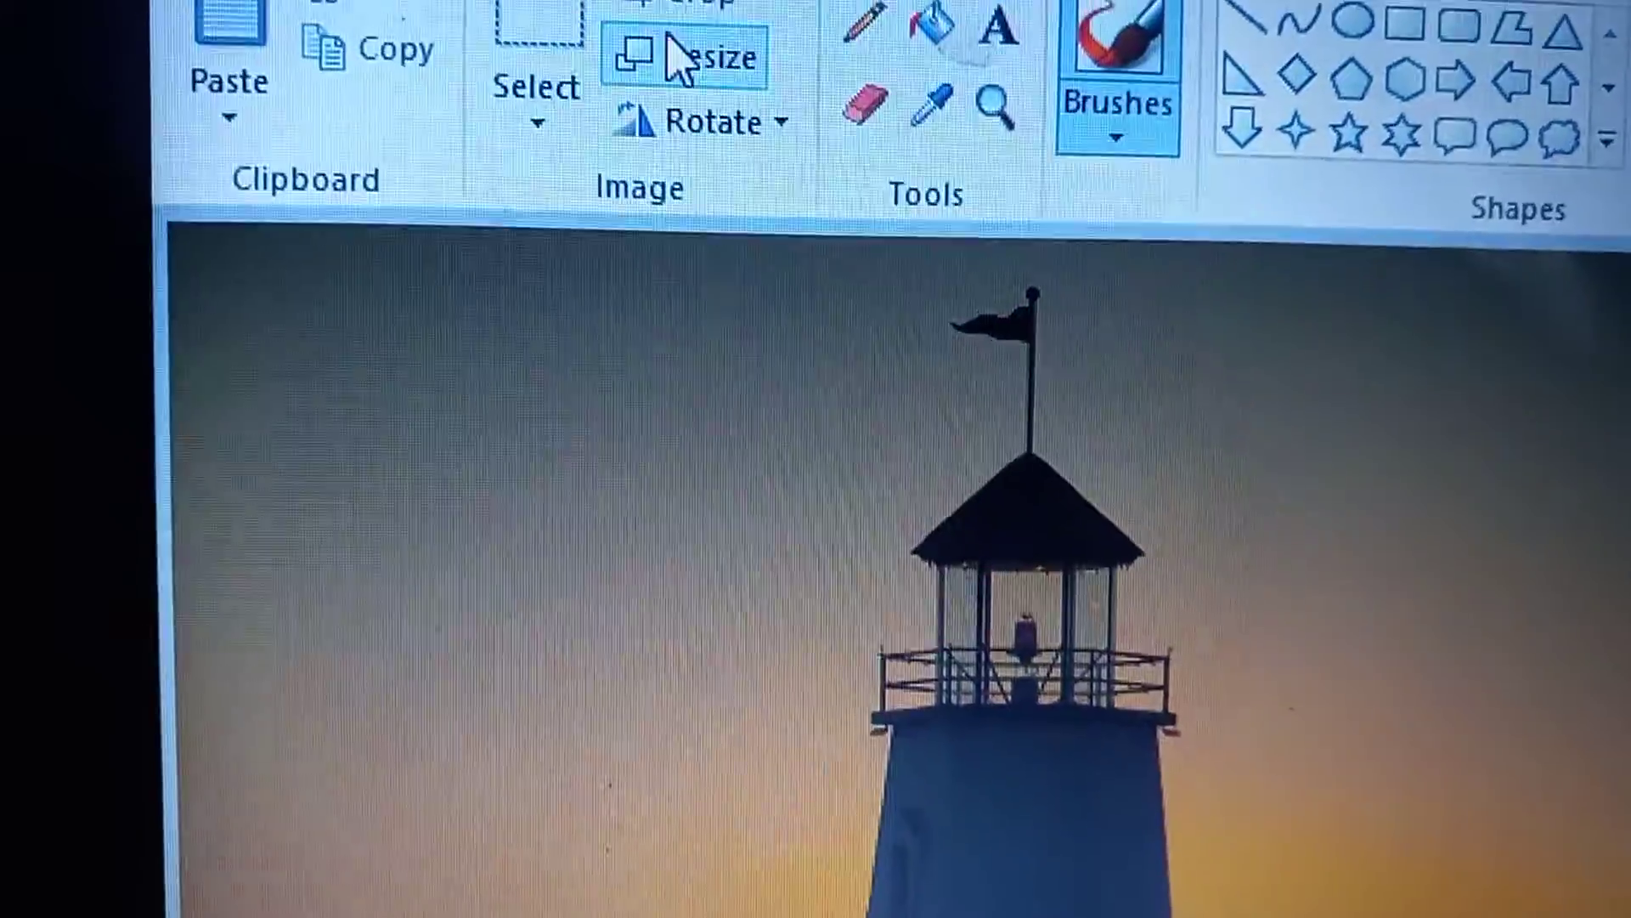
In the Resize dialog, switch to pixels and replace 4608 × 2592 with 585 × 559.
left_click(682, 57)
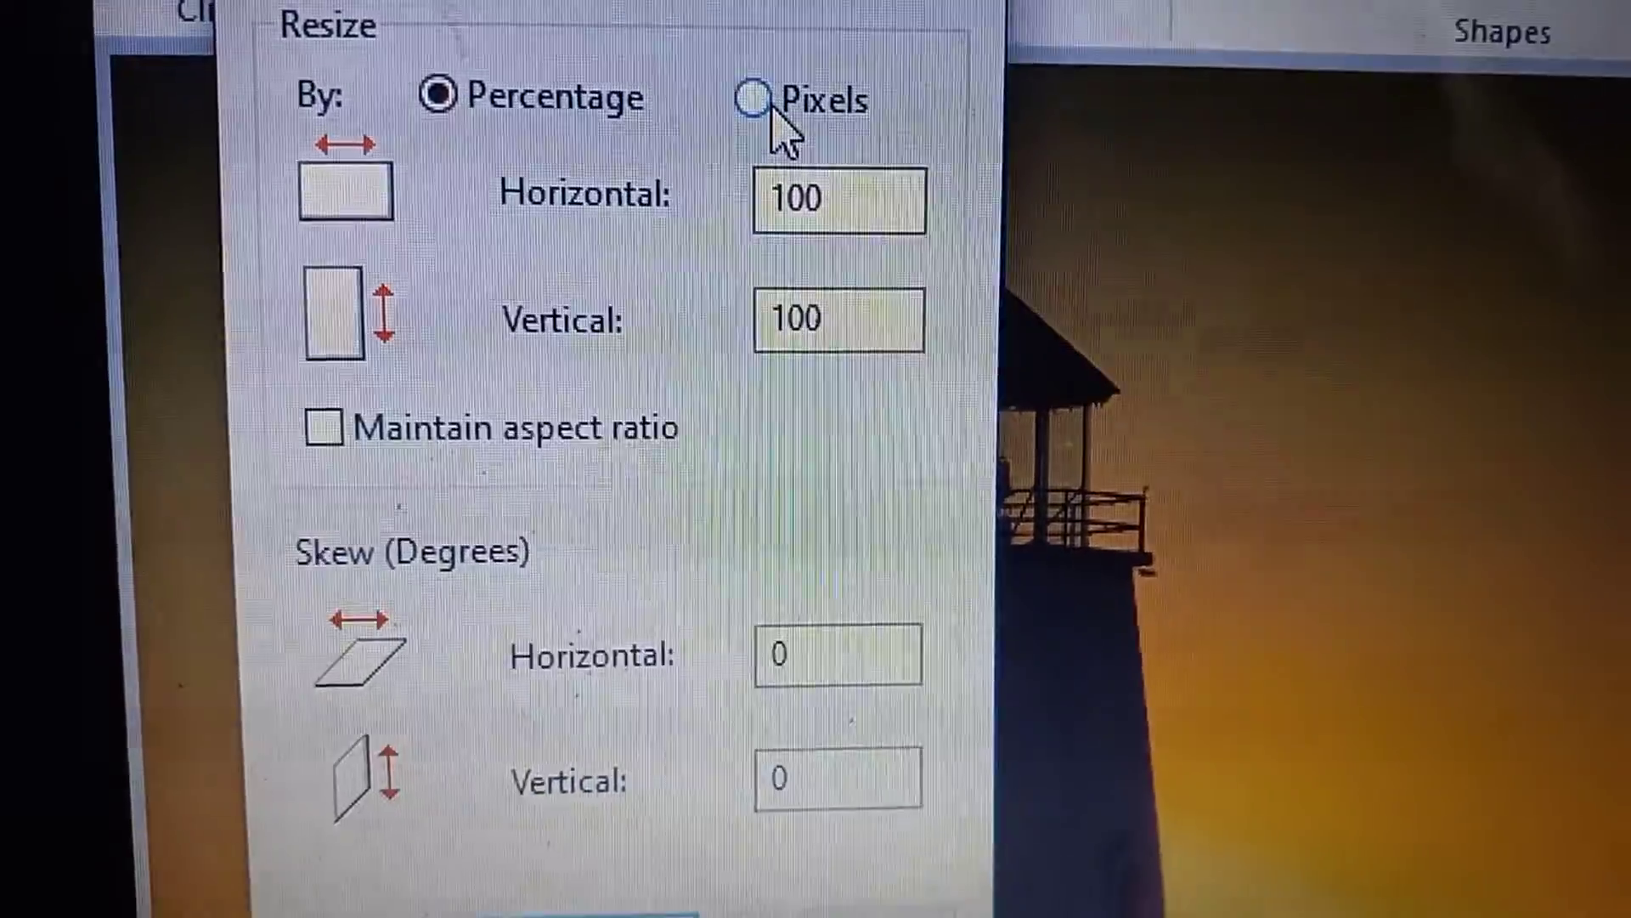
left_click(766, 104)
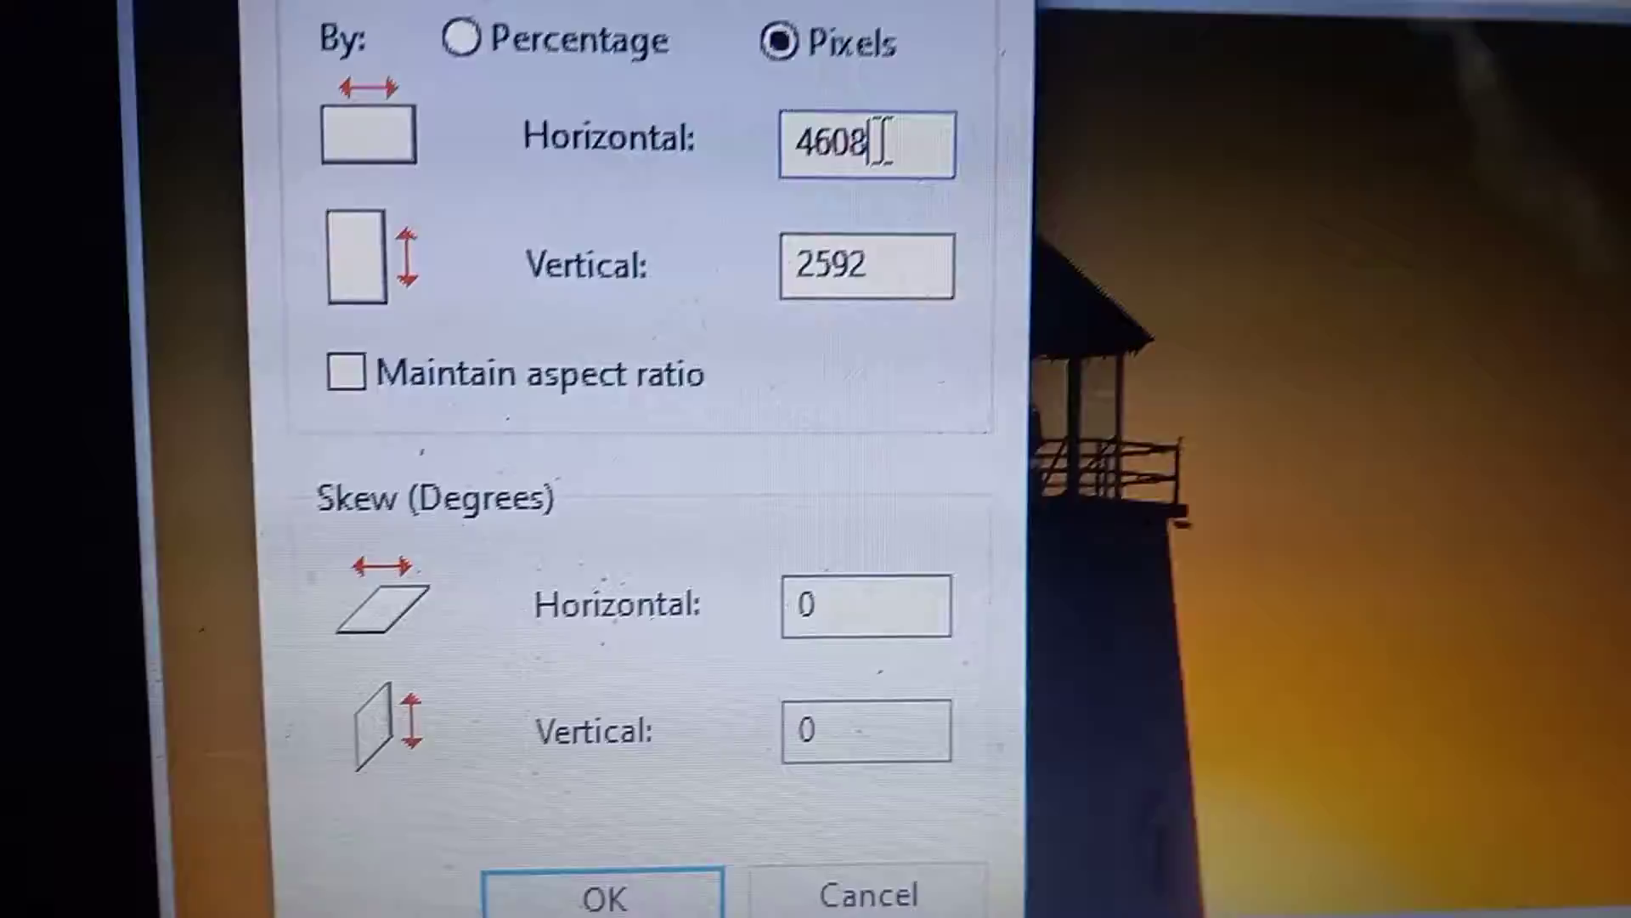
key("BackSpace")
key("BackSpace")
key("BackSpace")
key("BackSpace")
type("585")
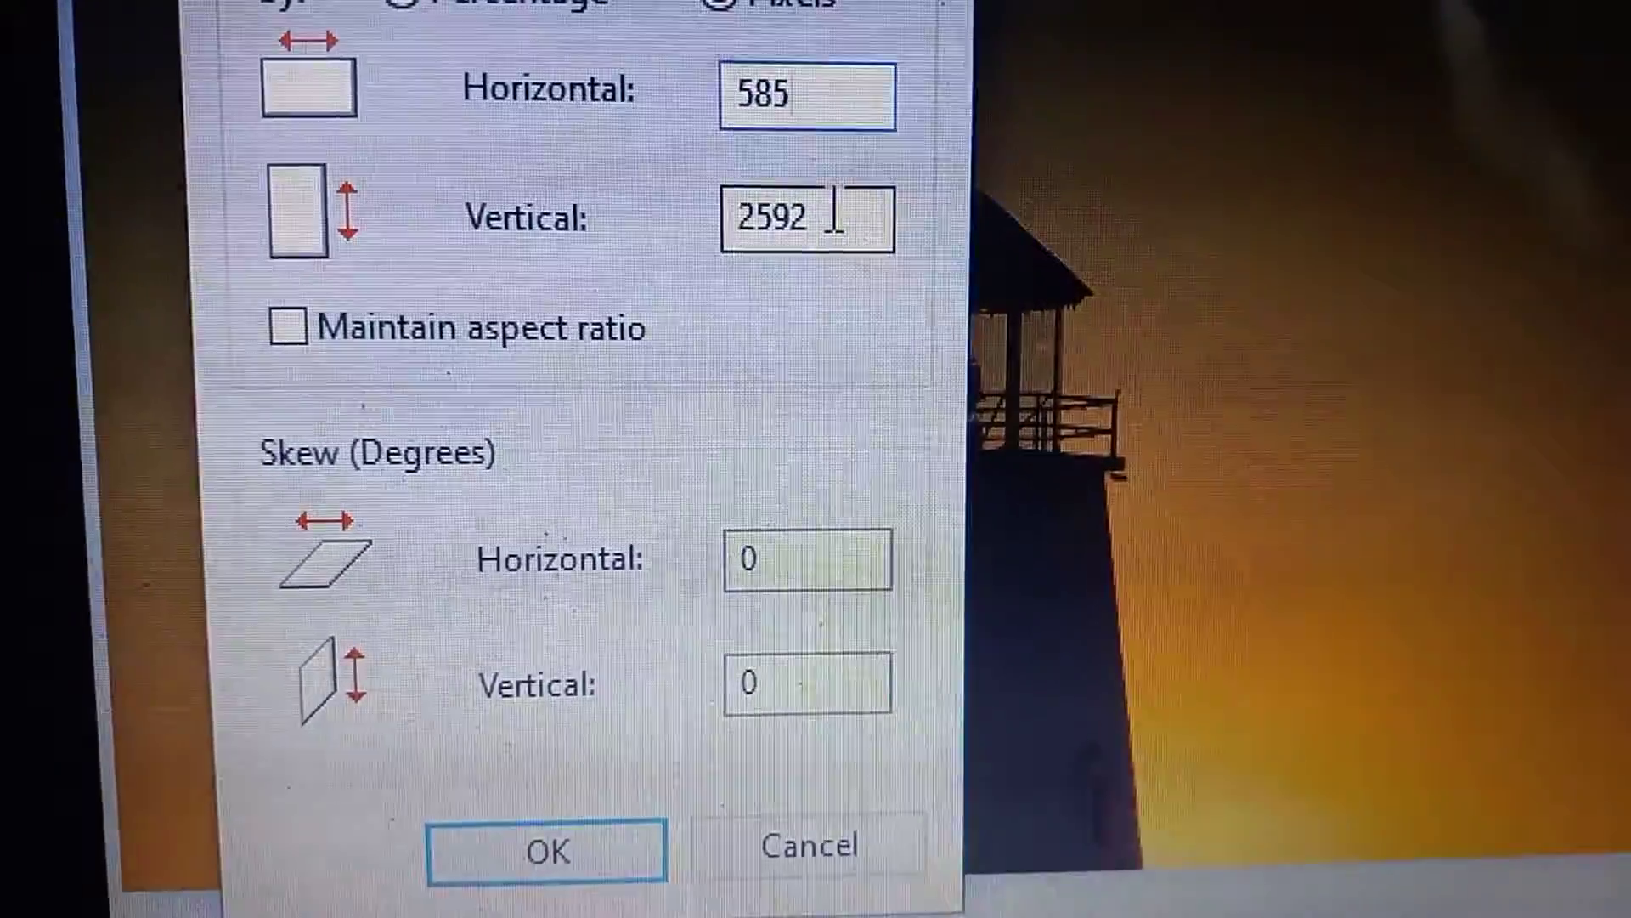
left_click(871, 238)
key("BackSpace")
key("BackSpace")
key("BackSpace")
key("BackSpace")
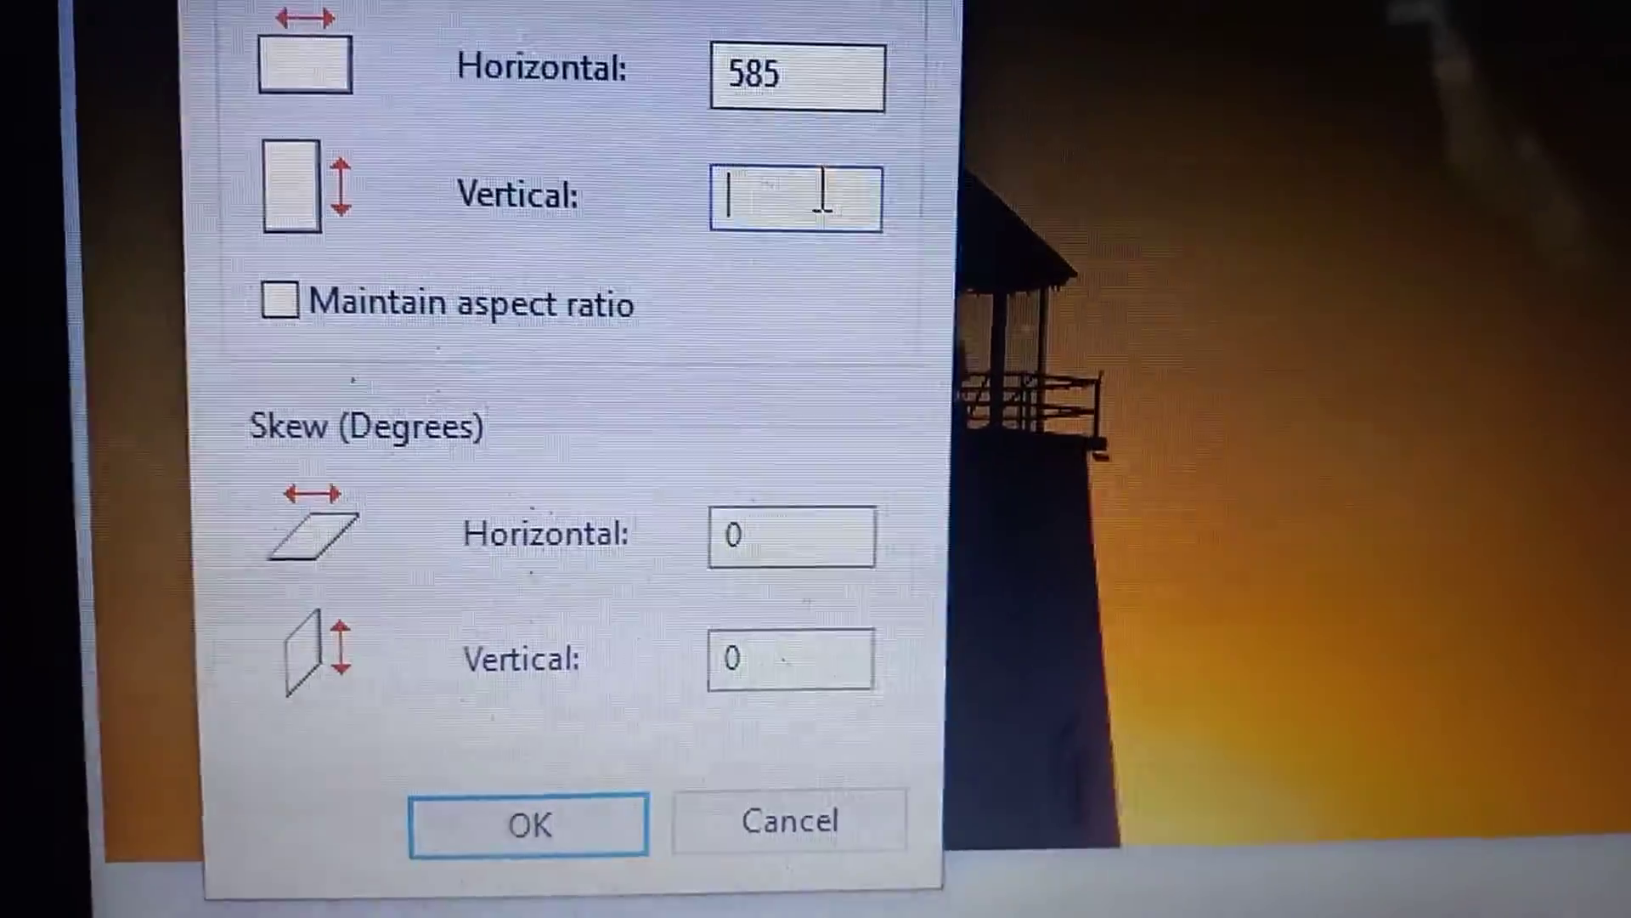
type("559")
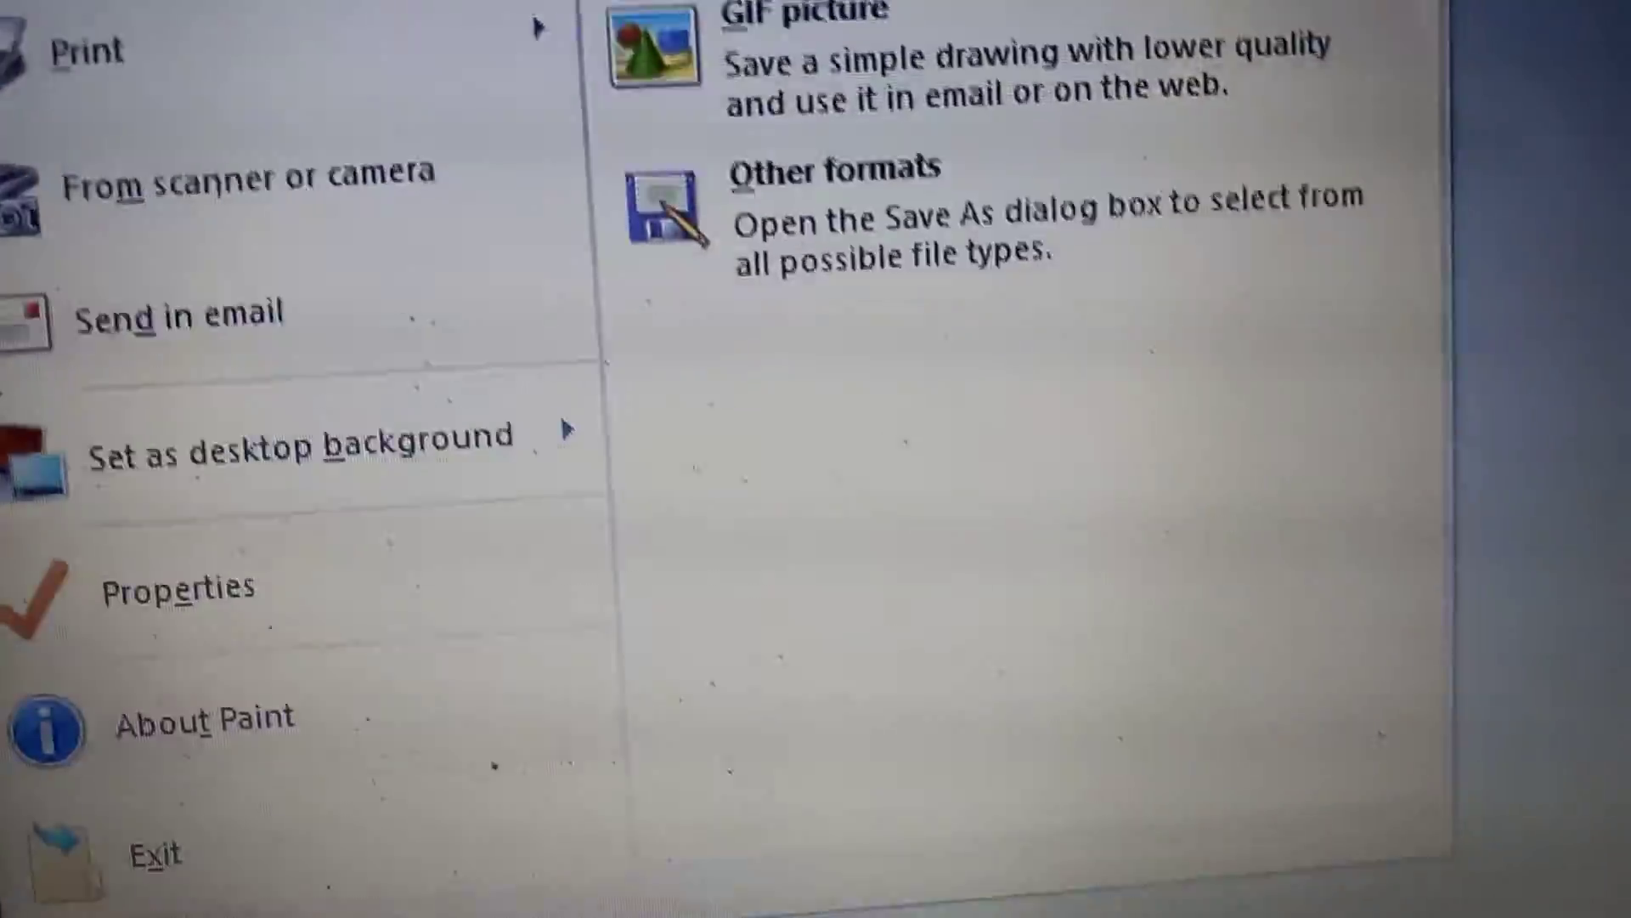
mouse_move(192, 134)
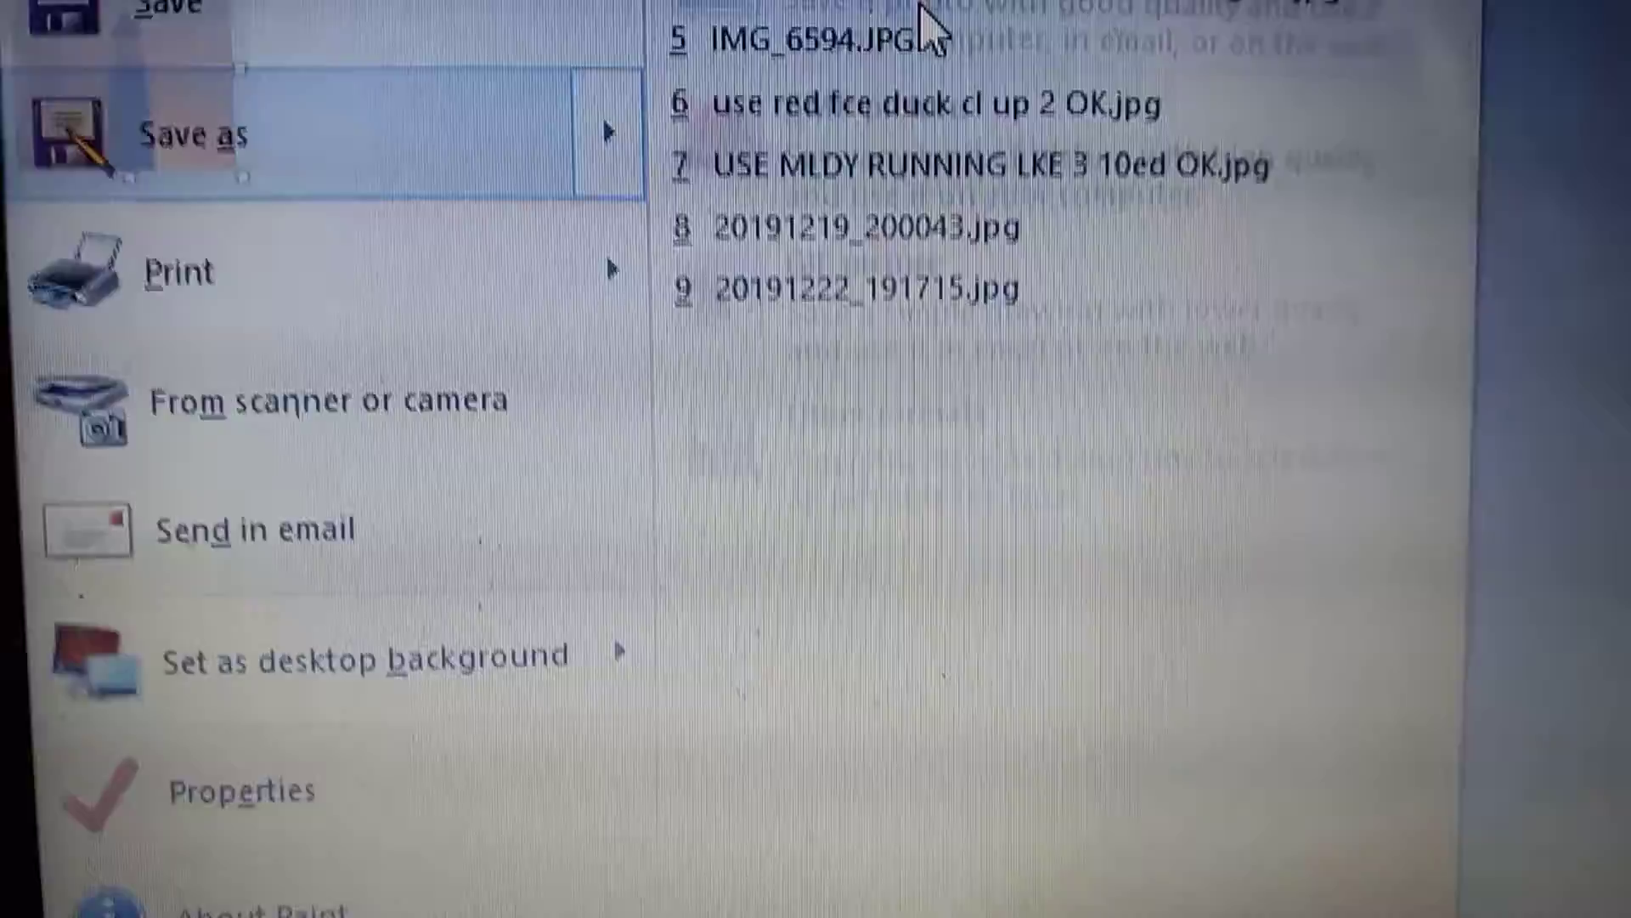
Choose Save as JPEG picture to save a copy of the resized photo.
left_click(981, 113)
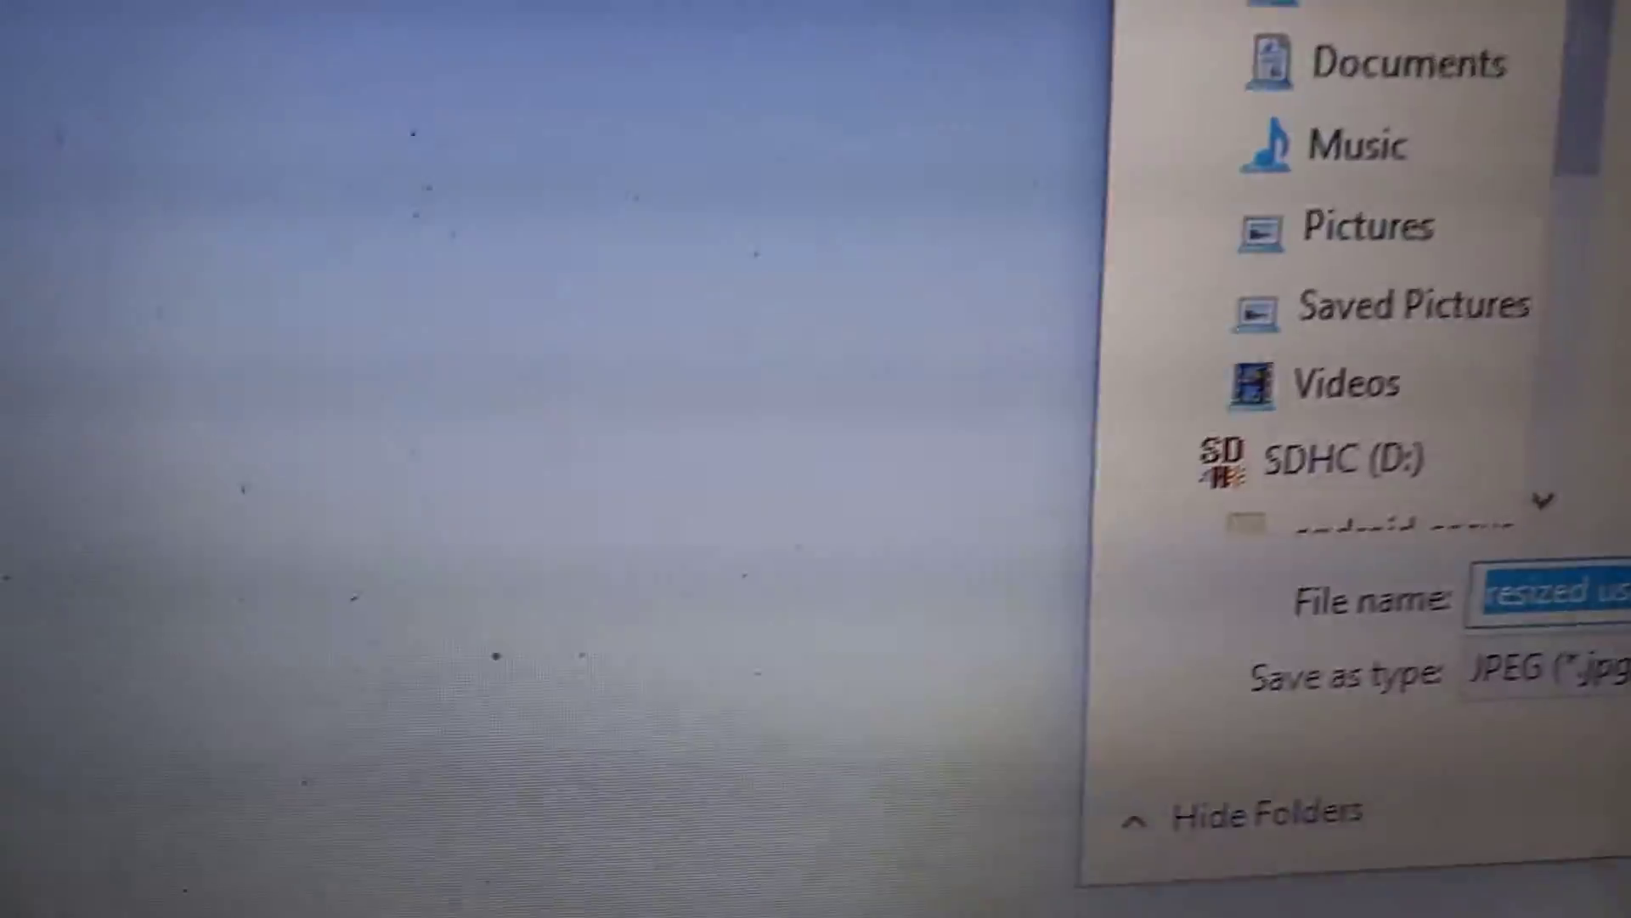